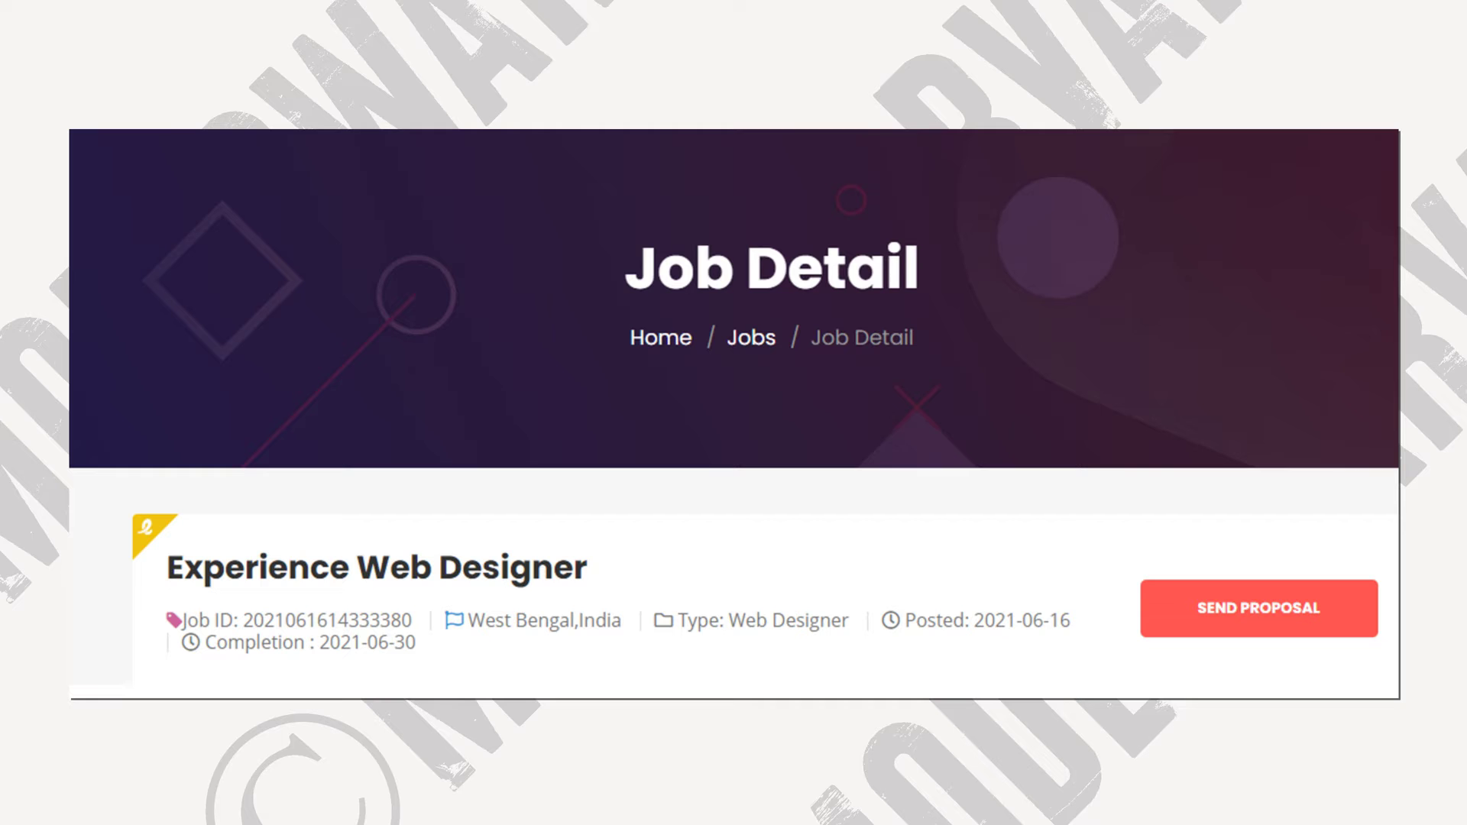
# - Start a proposal for the Experience Web Designer job
pyautogui.click(1259, 618)
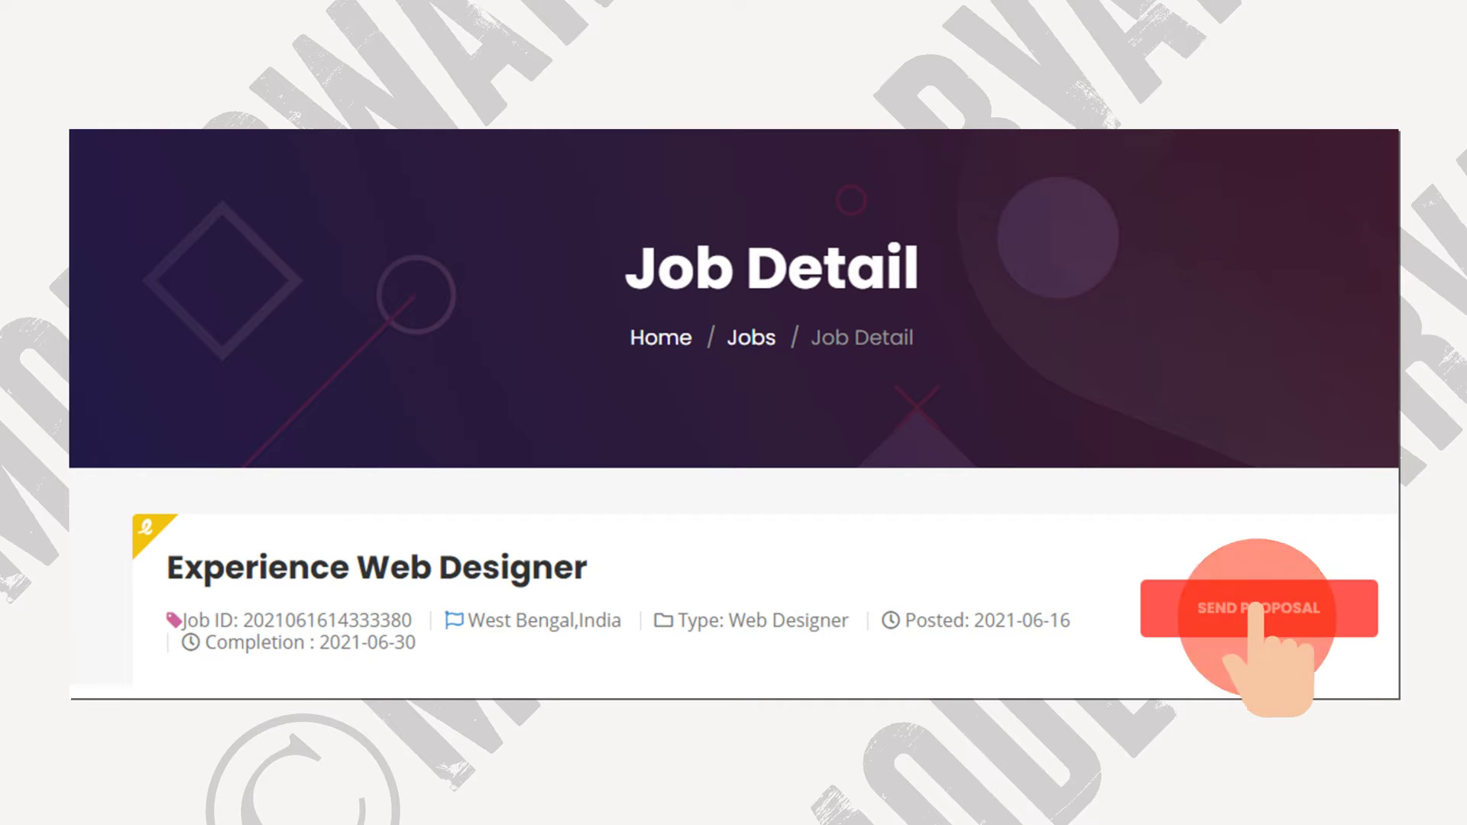
pyautogui.write('I')
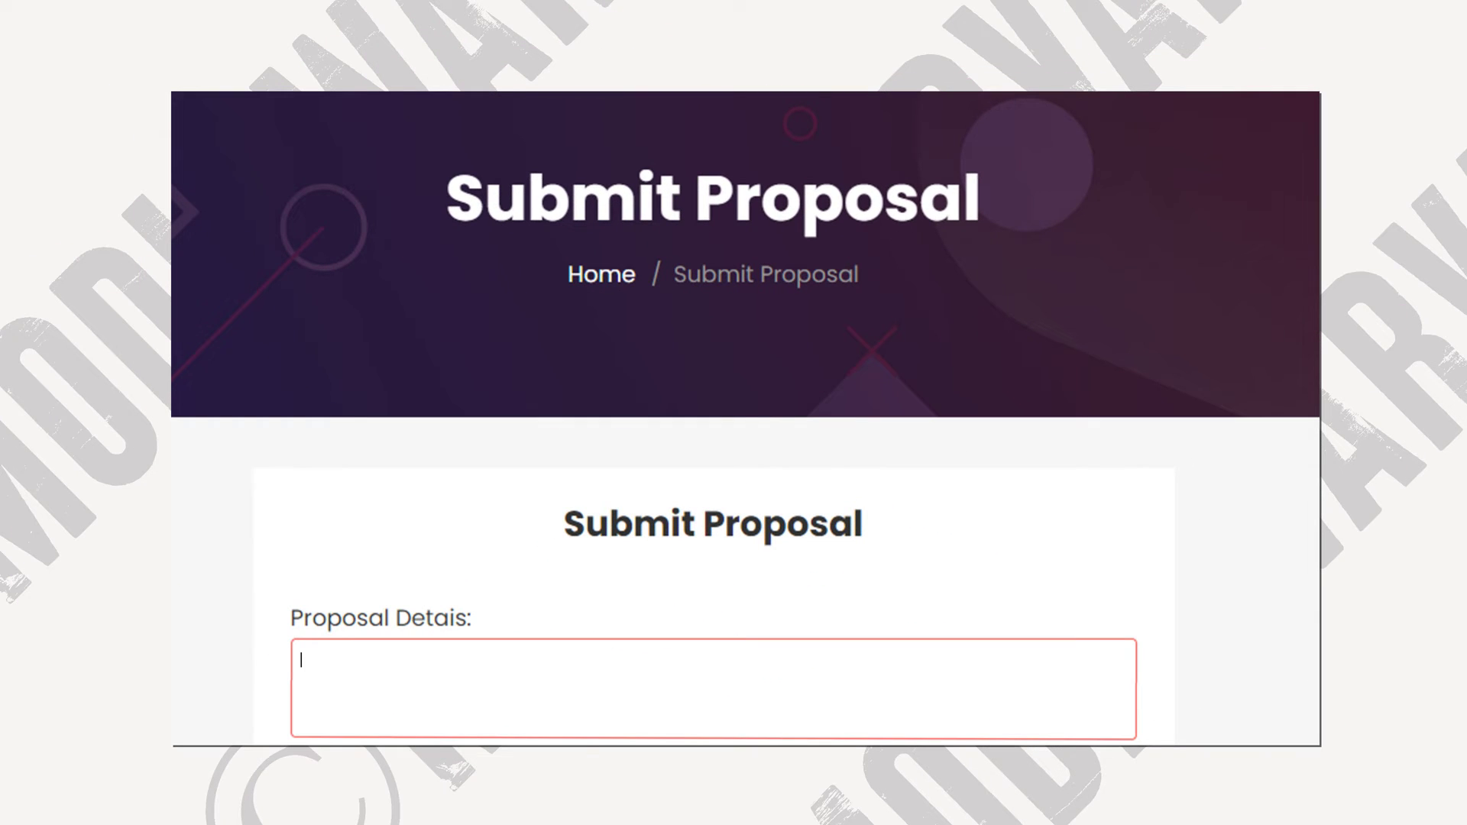
pyautogui.write(' can do it, can you please provide mo')
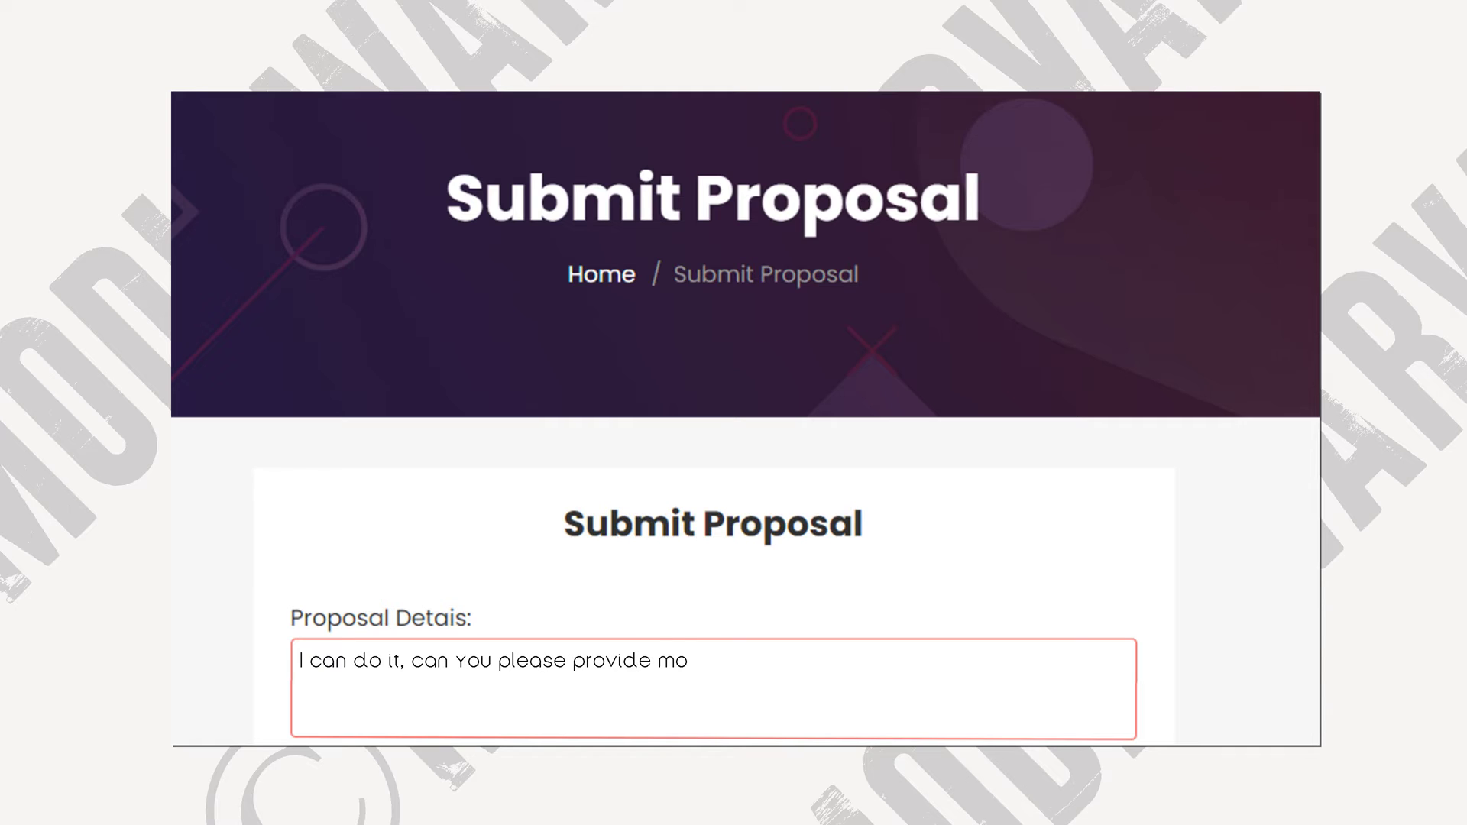
pyautogui.write('re details of the')
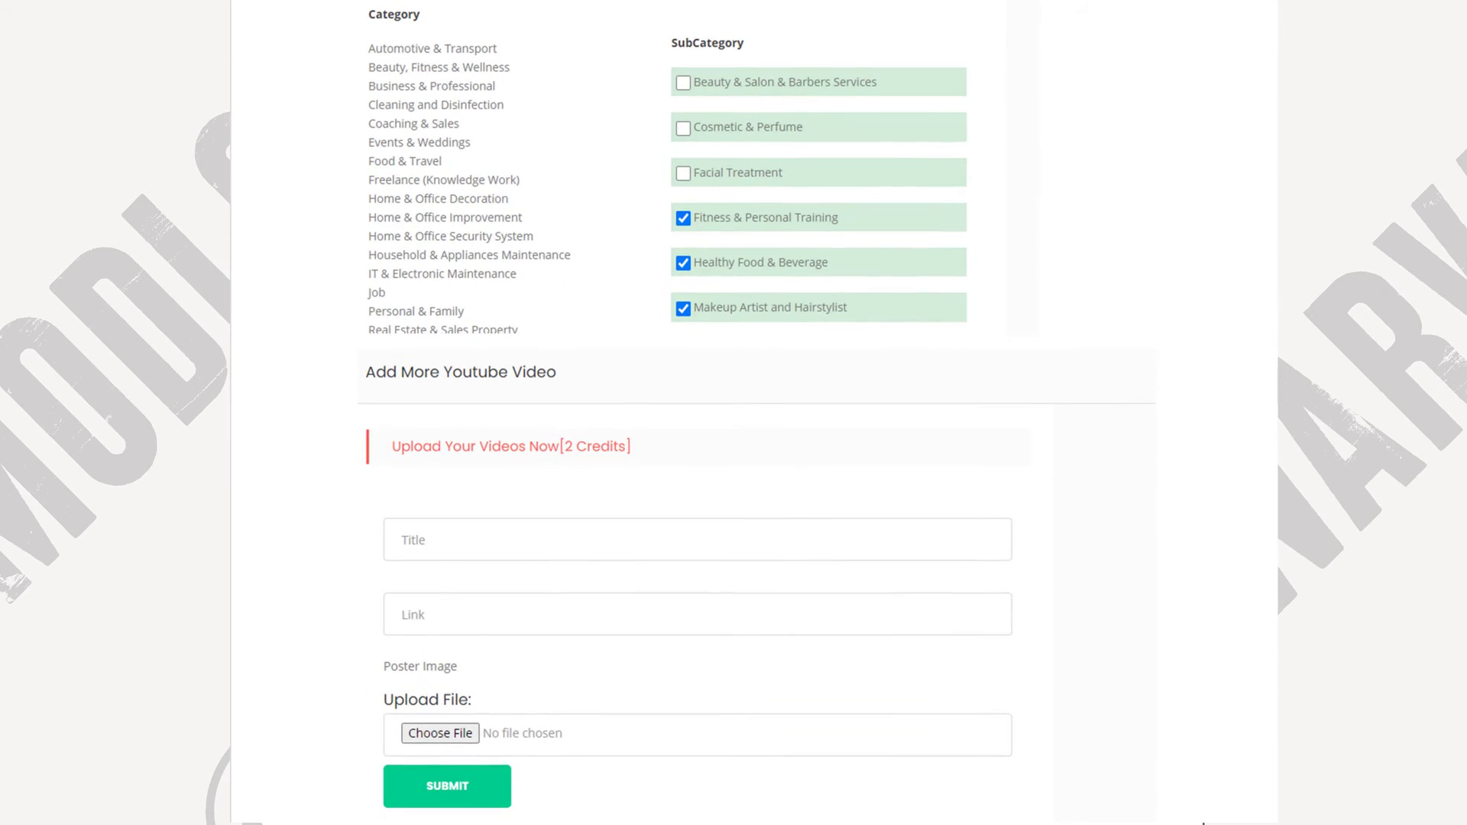
# - Check the Facial Treatment subcategory and request the password reset email
pyautogui.click(683, 174)
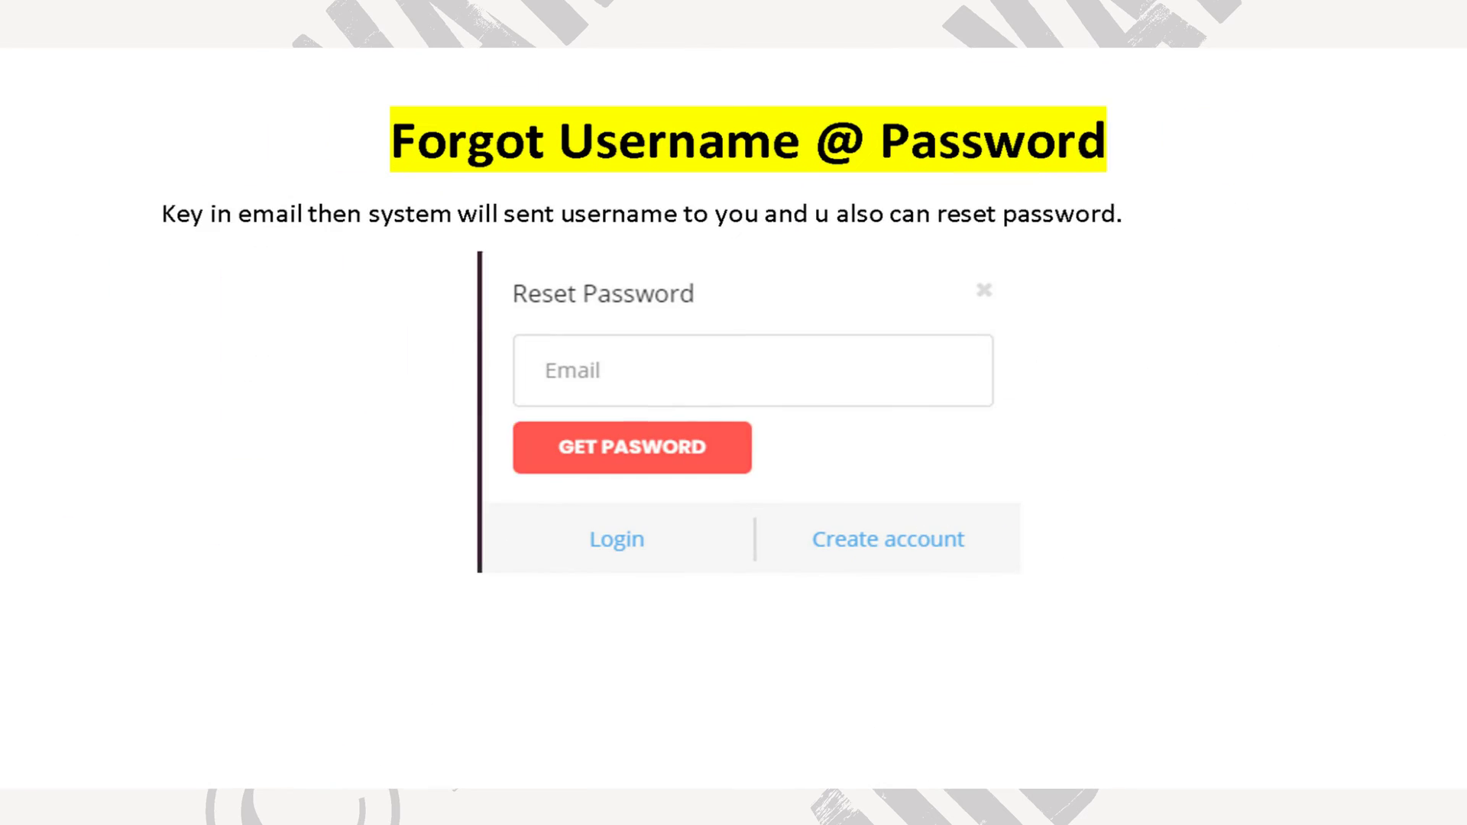
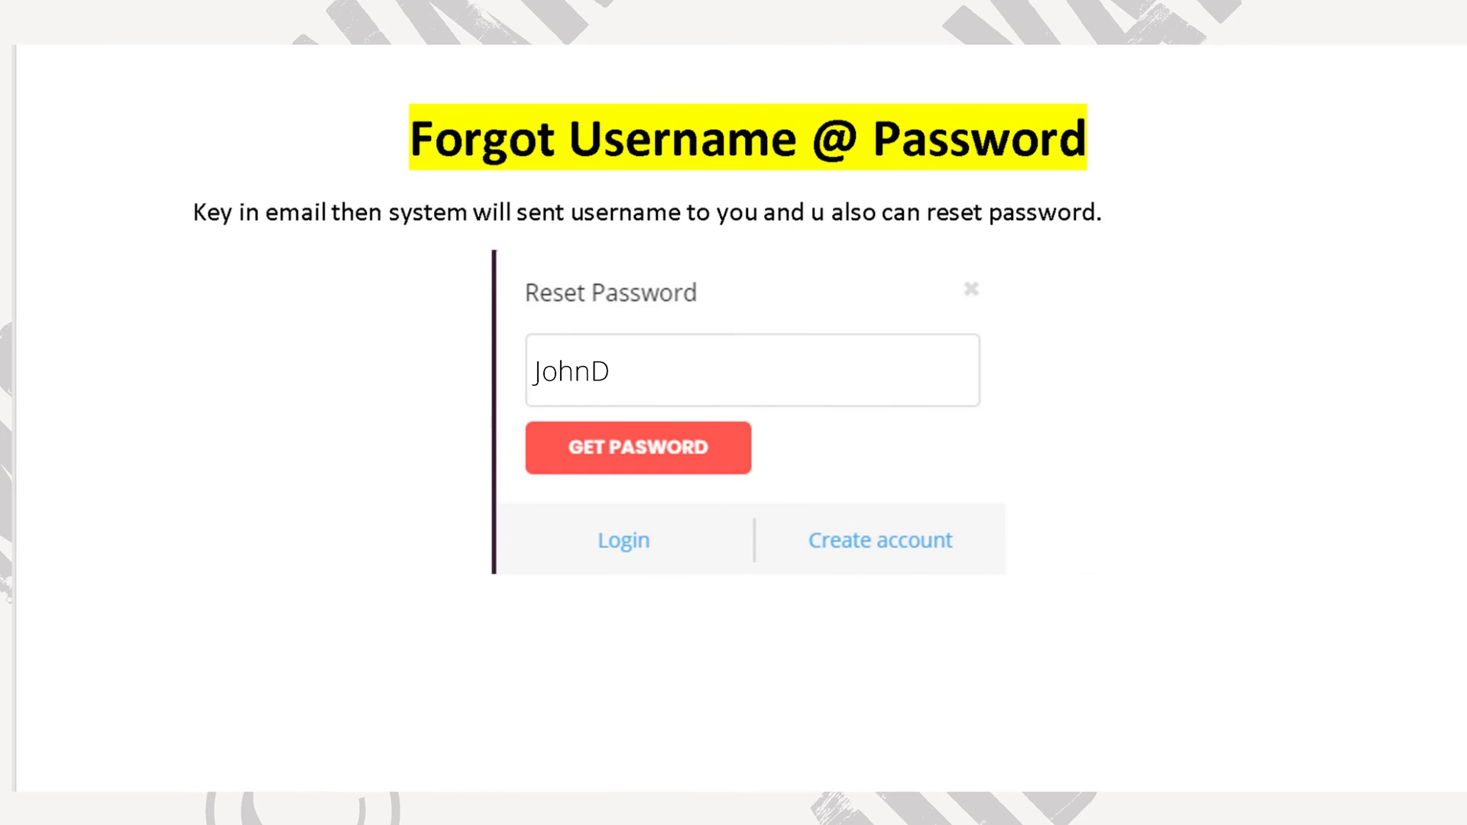
pyautogui.click(632, 464)
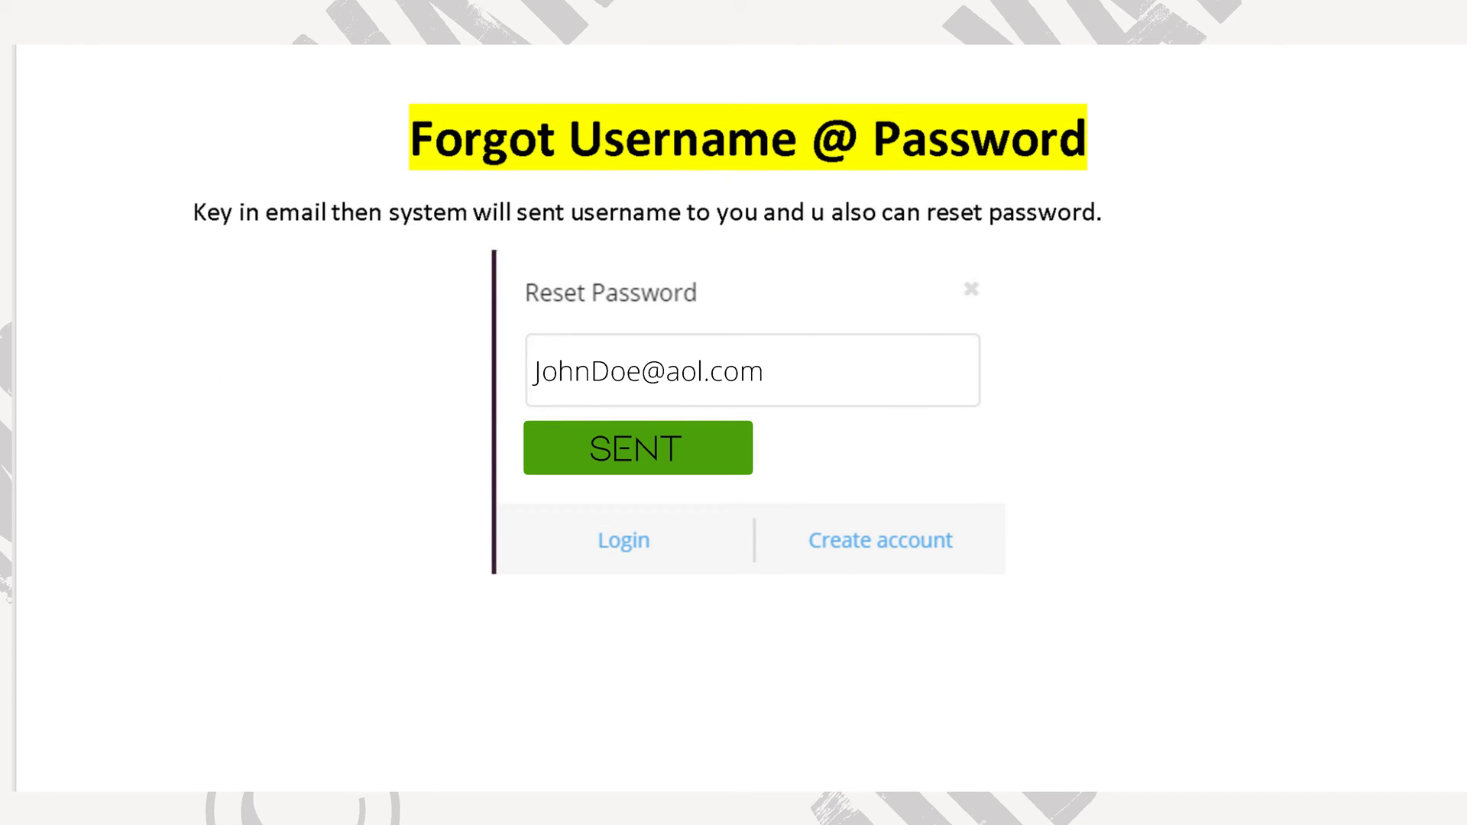